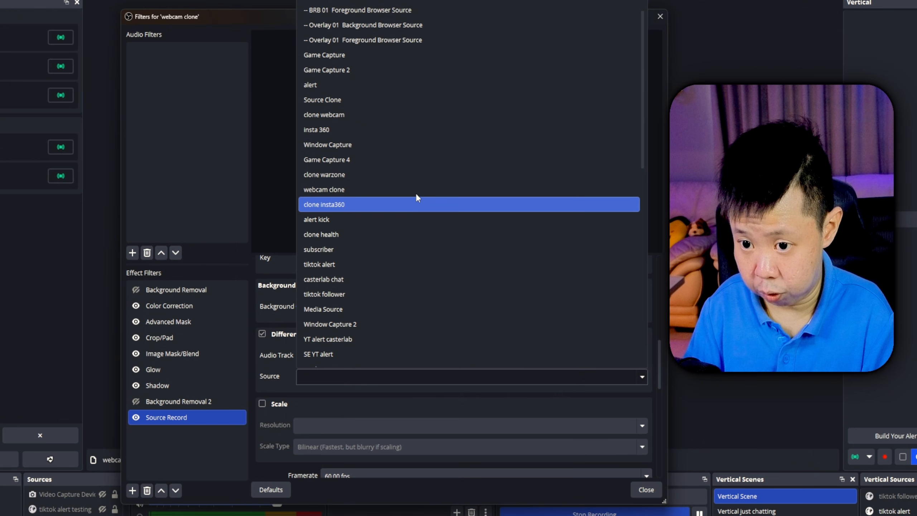
Step: Set the different-audio source to webcam clone and enable scaling to 1920x1080 with Lanczos (Sharpened scaling, 36 samples)
click(416, 187)
scroll(301, 403, down, 3)
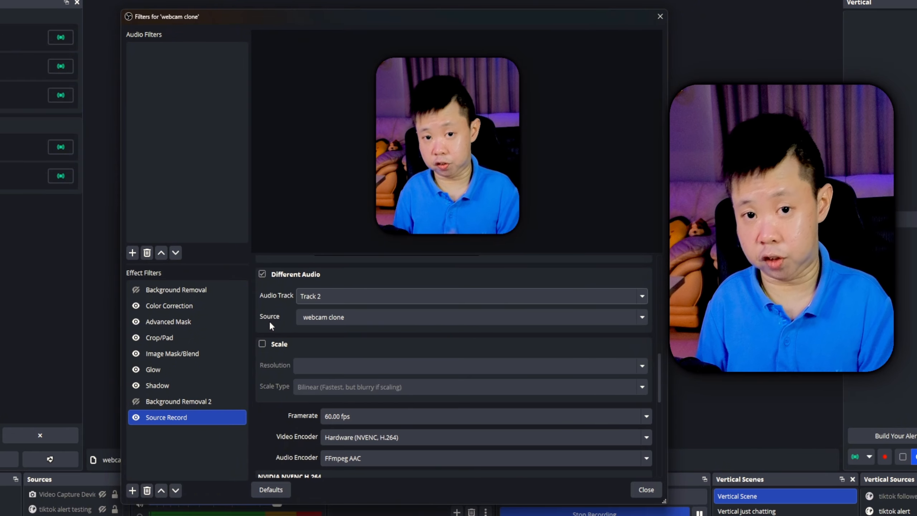
click(263, 344)
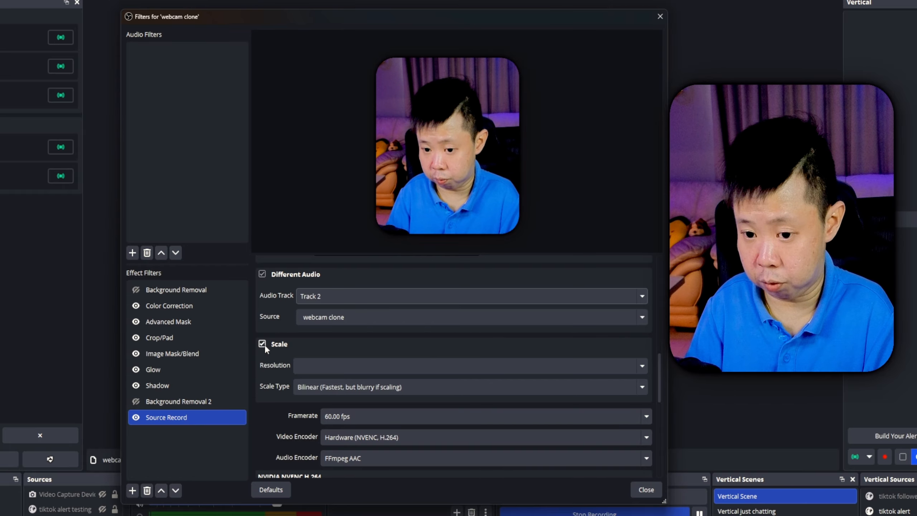
click(642, 366)
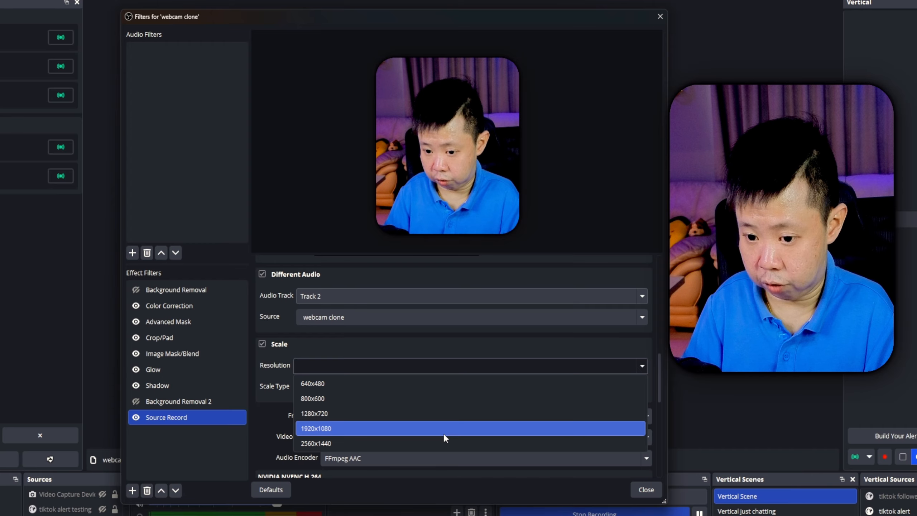
click(444, 432)
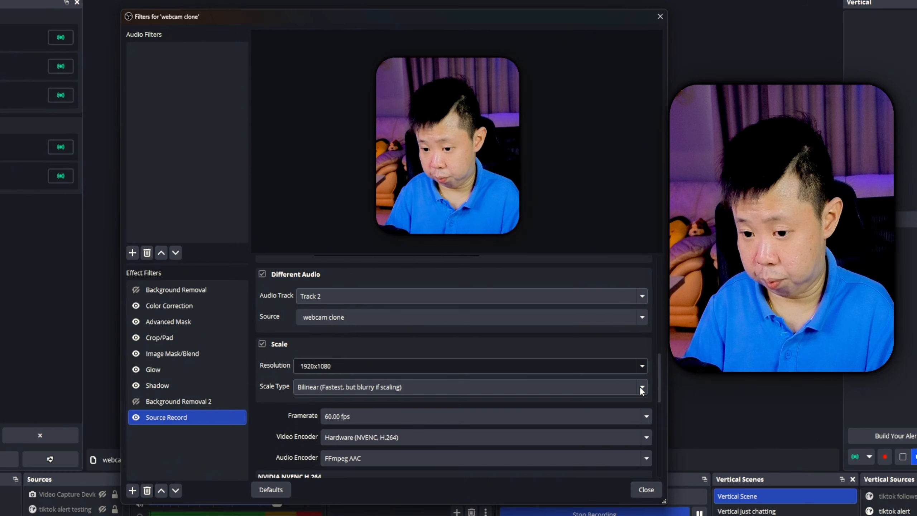
click(640, 387)
click(466, 450)
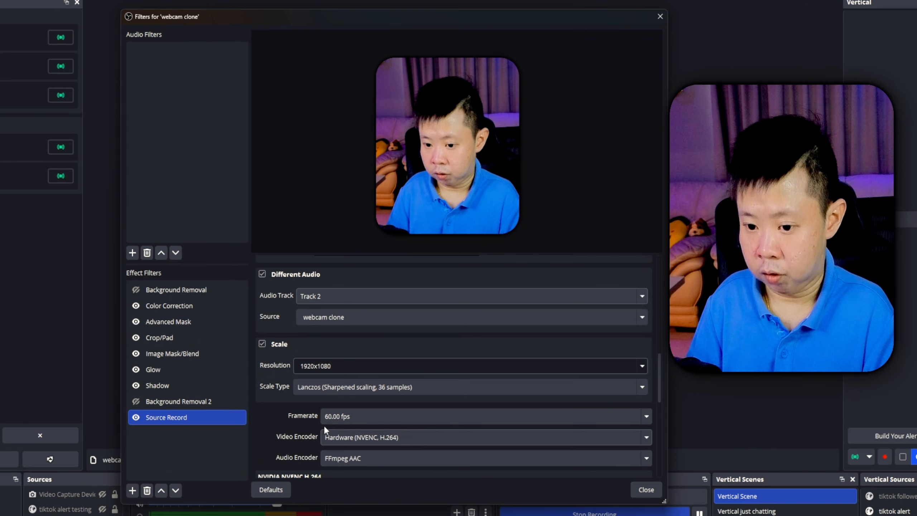
Step: Choose Hardware (NVENC, H.264) as the video encoder and FFmpeg AAC as the audio encoder for the webcam clone recording
scroll(297, 405, down, 3)
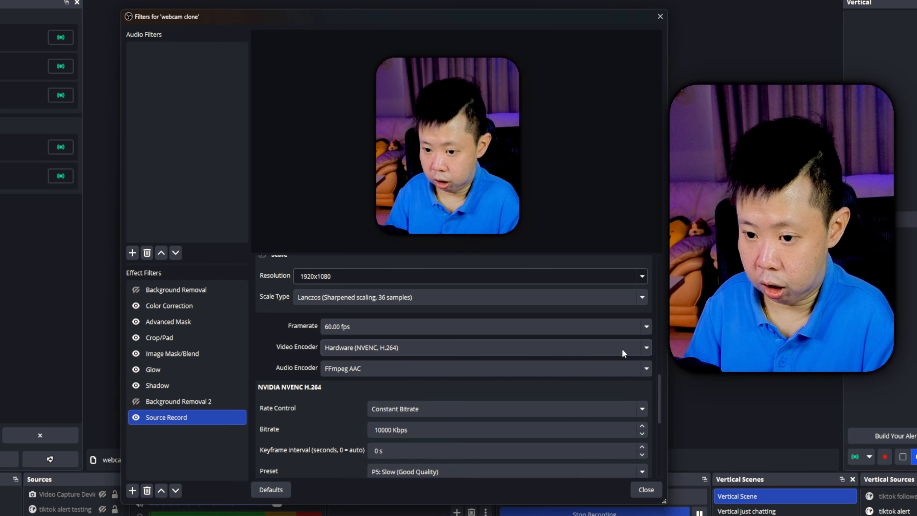
click(646, 346)
click(433, 378)
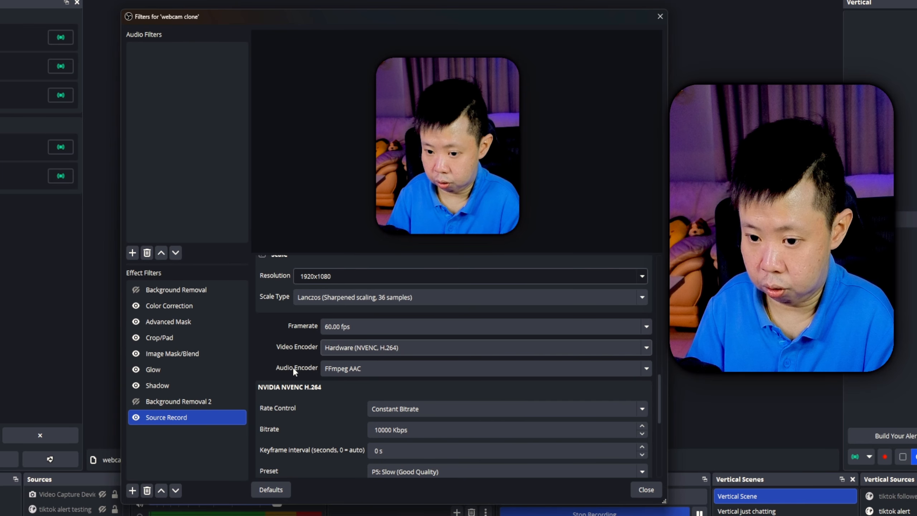
click(337, 369)
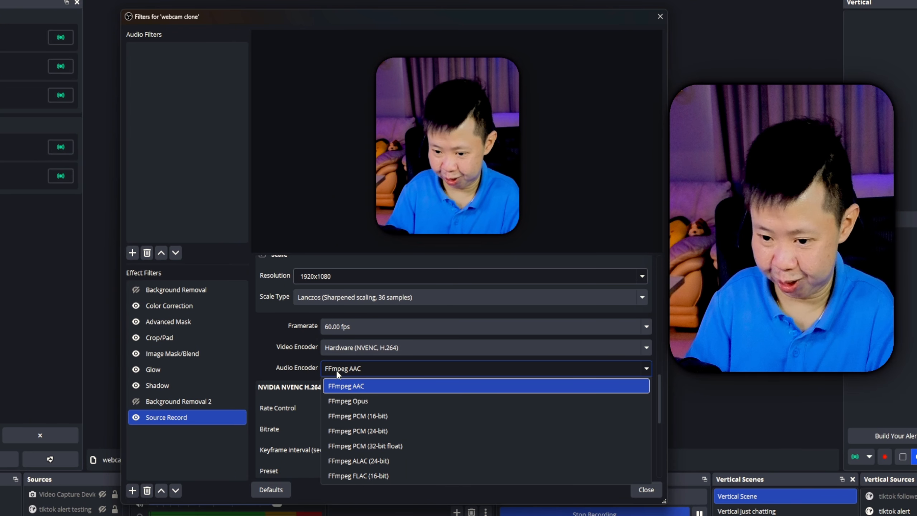
click(331, 387)
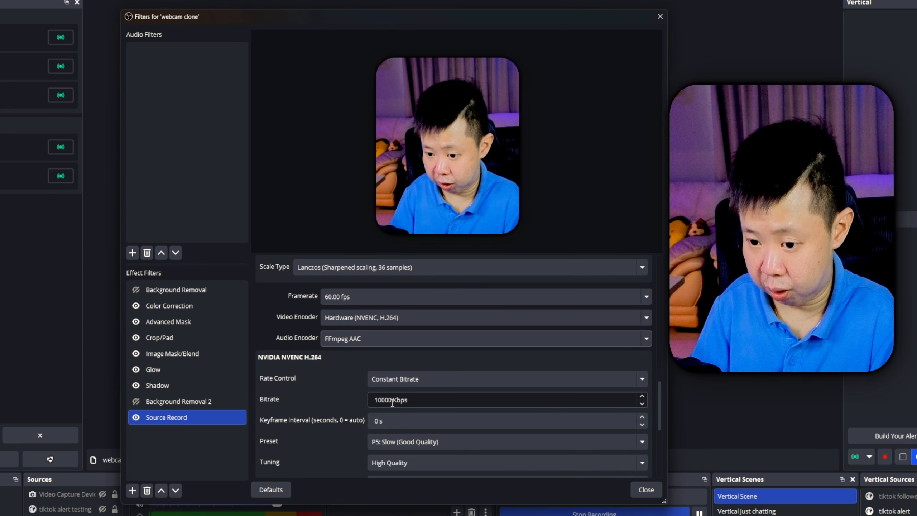
Step: Set the NVENC encoder's bitrate to 15000 Kbps and its keyframe interval to 2 s
click(392, 401)
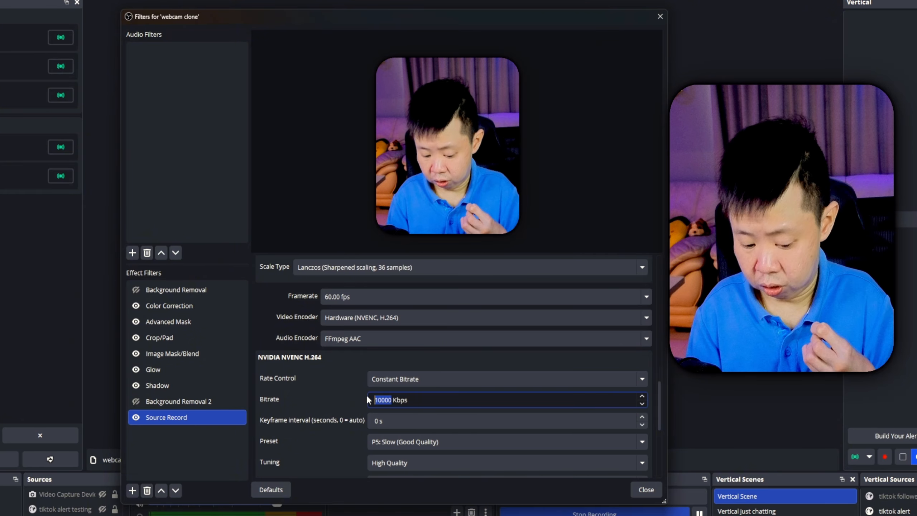
text(1)
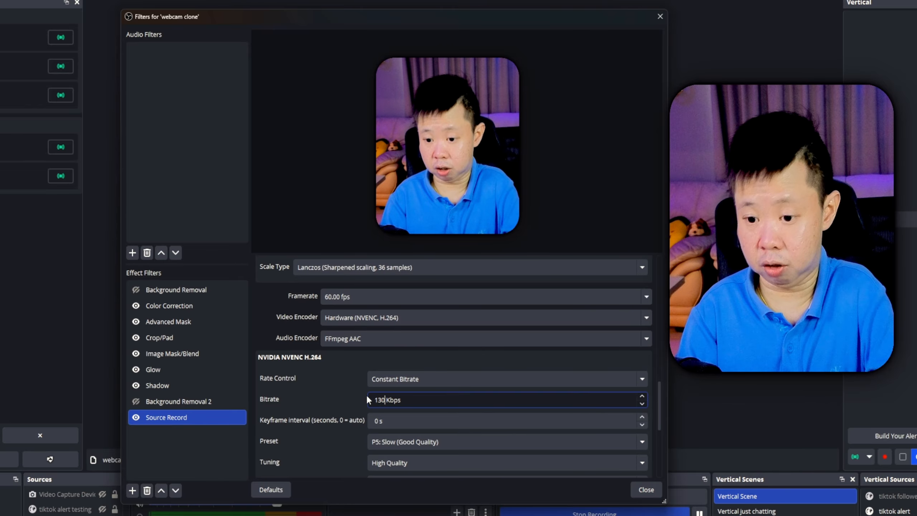
text(5000)
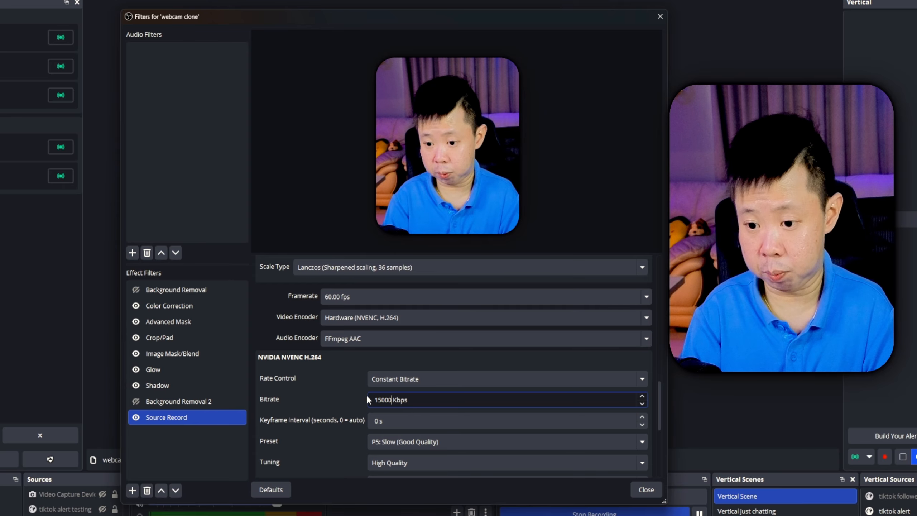
click(374, 420)
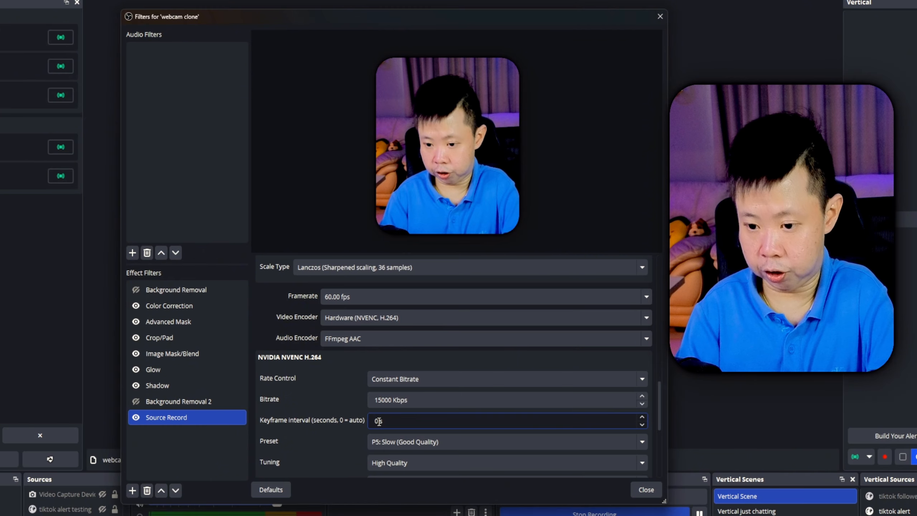
scroll(267, 433, down, 2)
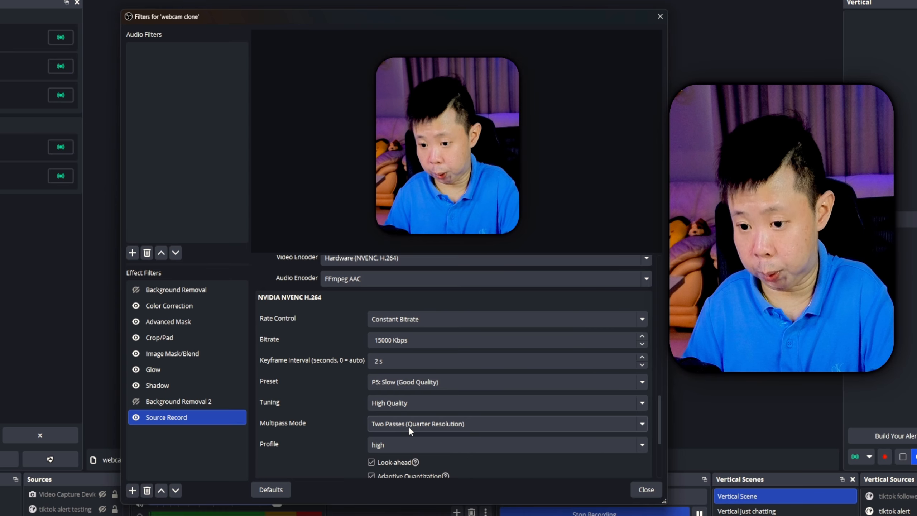
Step: Turn off Look-ahead in the NVENC encoder settings of the webcam clone's Source Record filter
scroll(311, 405, down, 3)
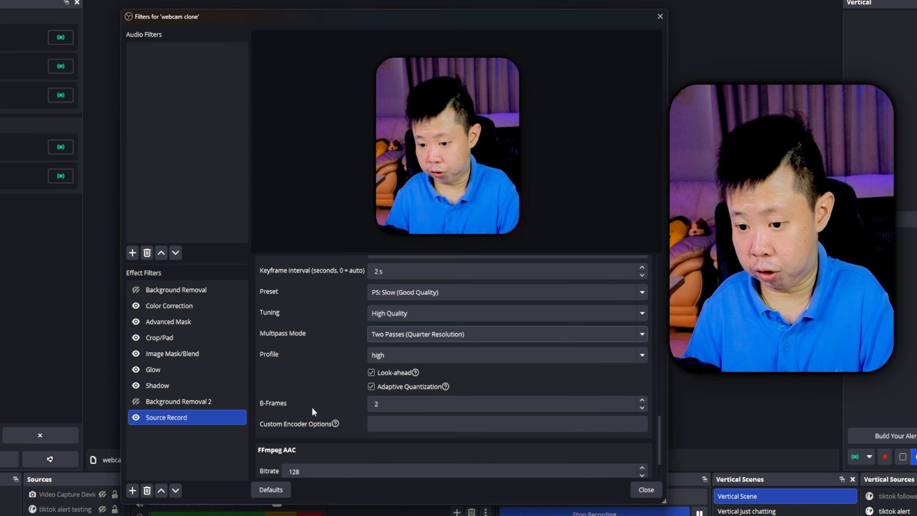
click(372, 373)
scroll(368, 376, down, 1)
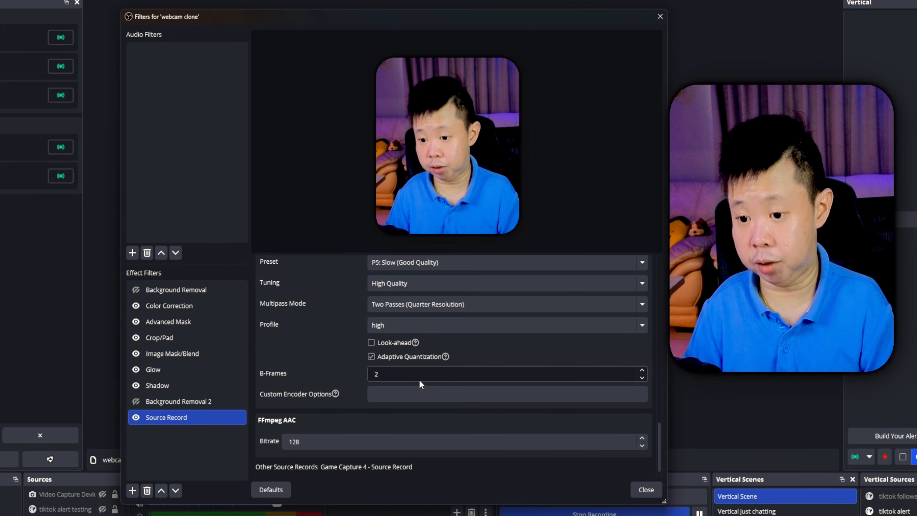
scroll(419, 380, down, 1)
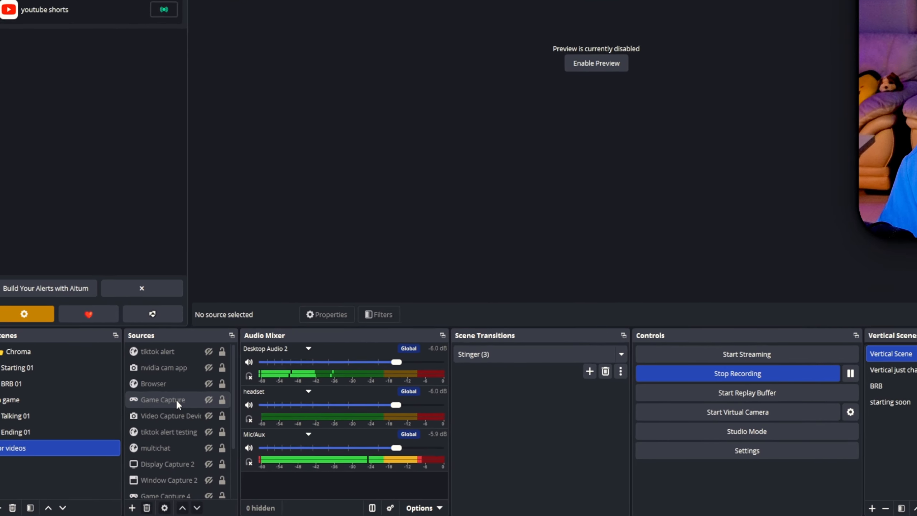
Step: Add a Source Record effect filter to the Game Capture source and set its record mode to Recording
right_click(126, 434)
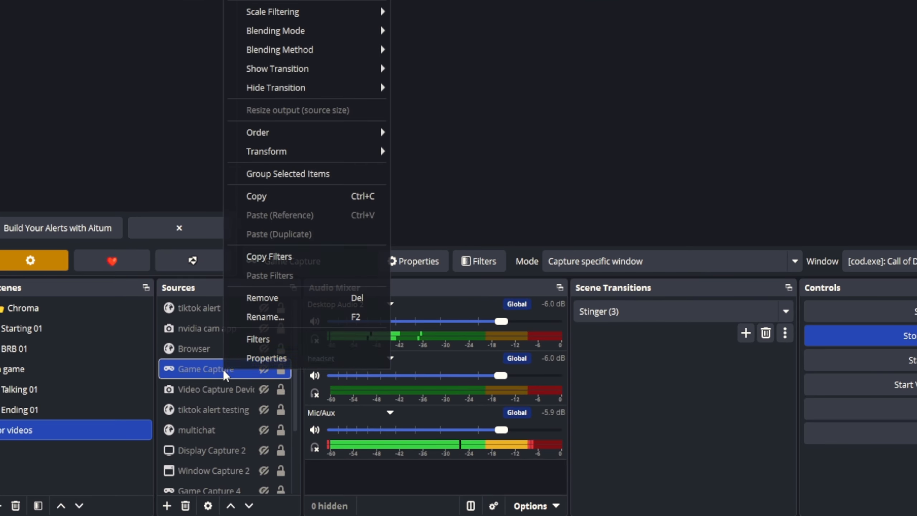
click(262, 339)
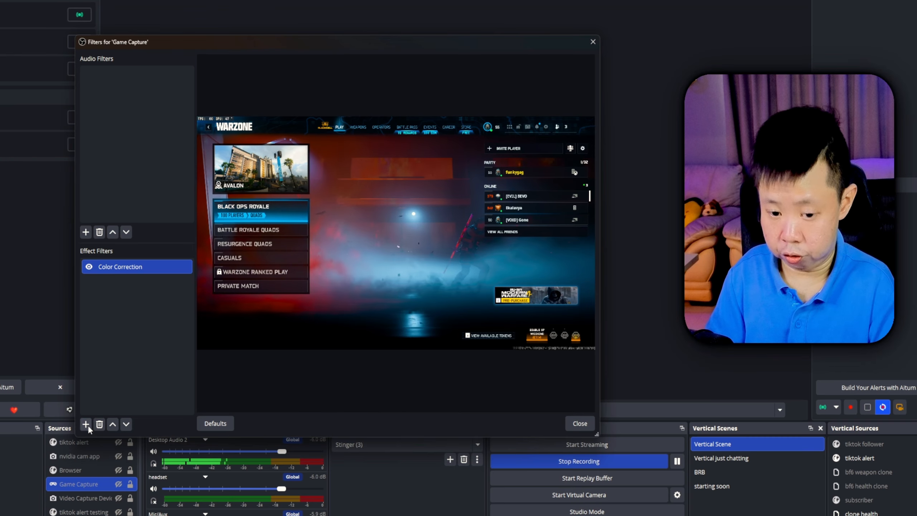
click(86, 425)
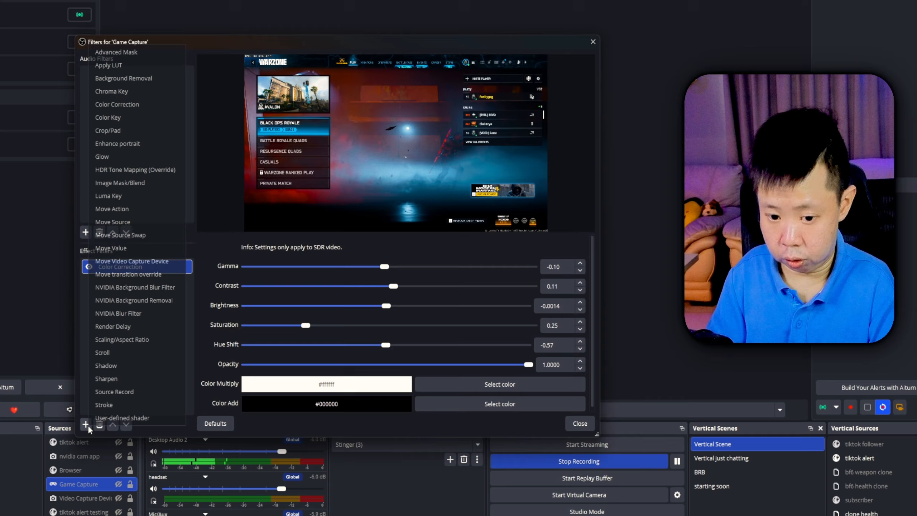
click(121, 394)
click(327, 265)
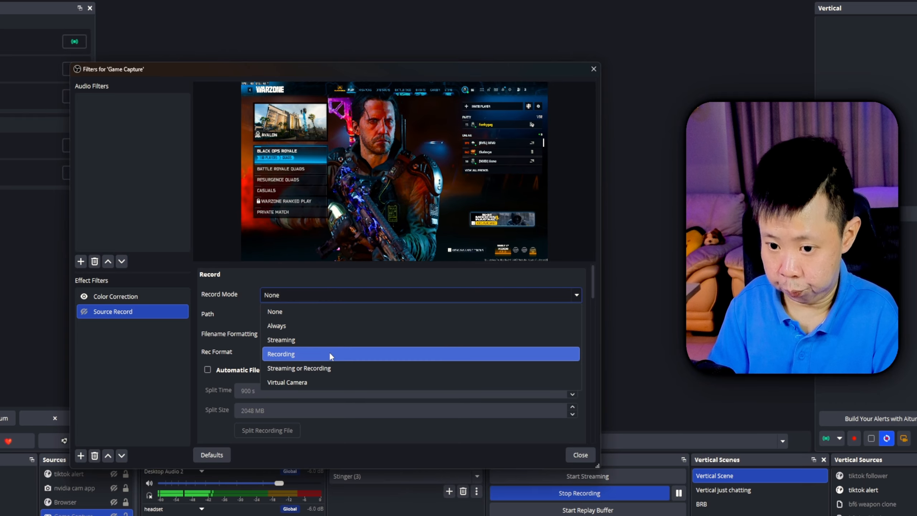
click(331, 355)
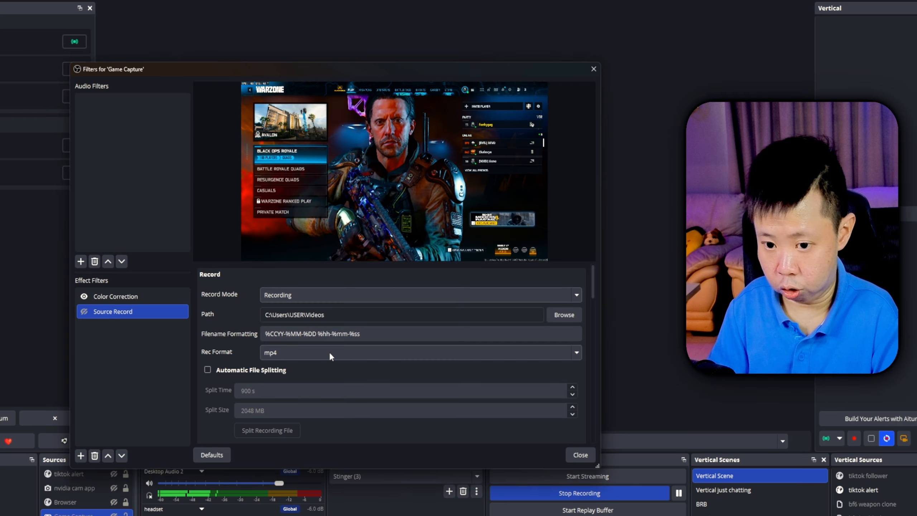
Step: Set the recording path to G:/Video to upload/Recordings/source record plugin and prefix the filename formatting with "gameplay"
click(556, 315)
click(105, 272)
click(533, 400)
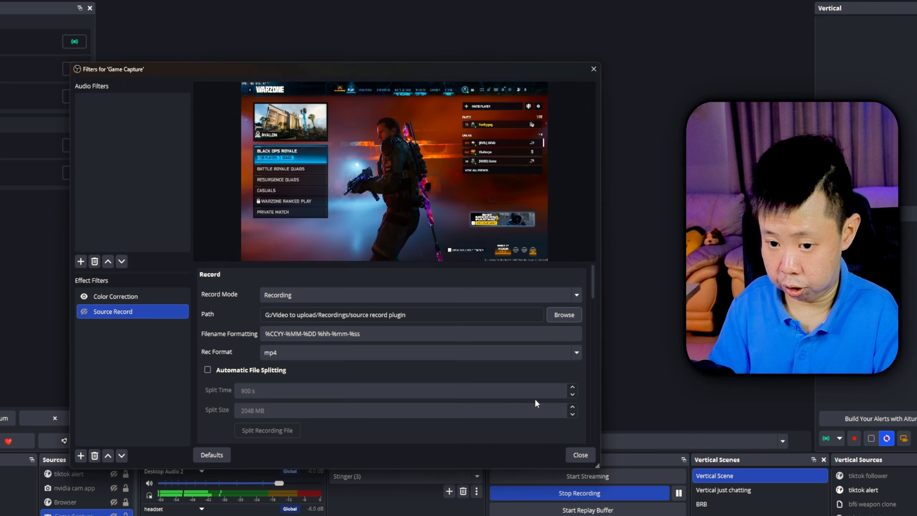
click(267, 335)
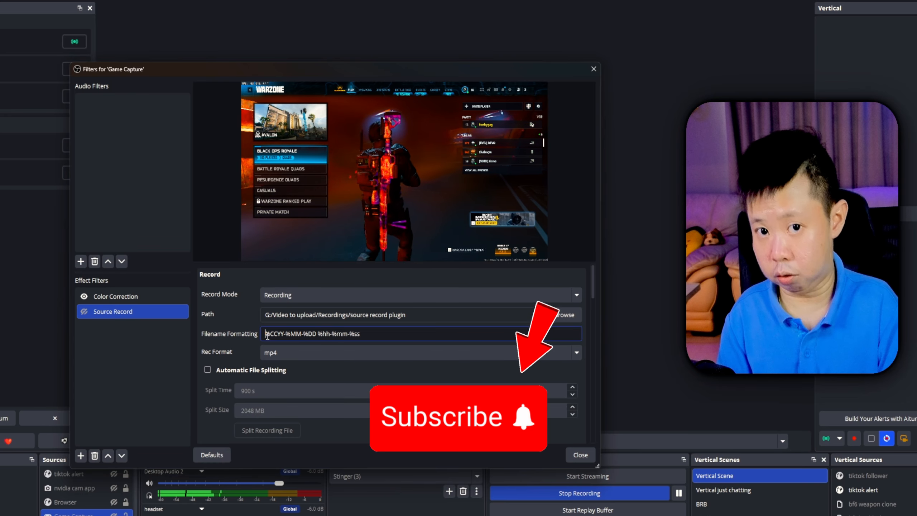
text(gameplay)
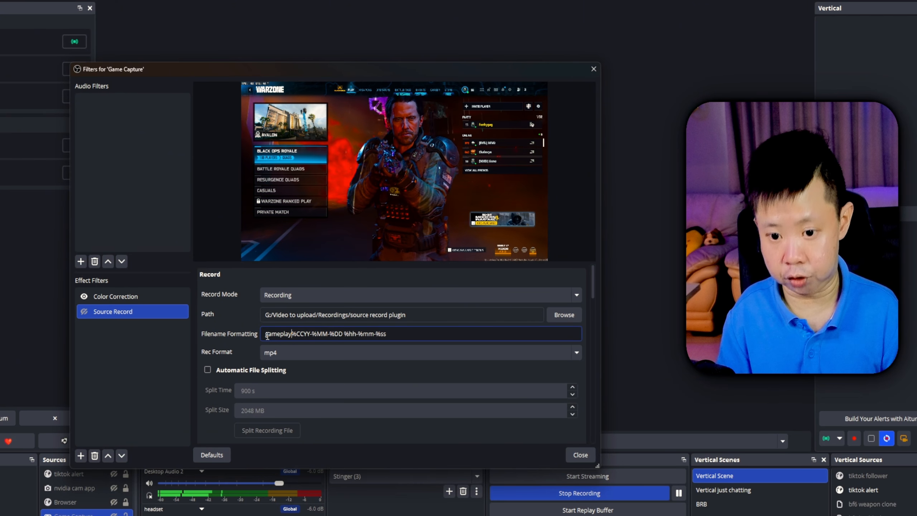
Step: Enable Different Audio for the Game Capture recording, using Track 3 and Game Capture as the source
scroll(253, 347, down, 15)
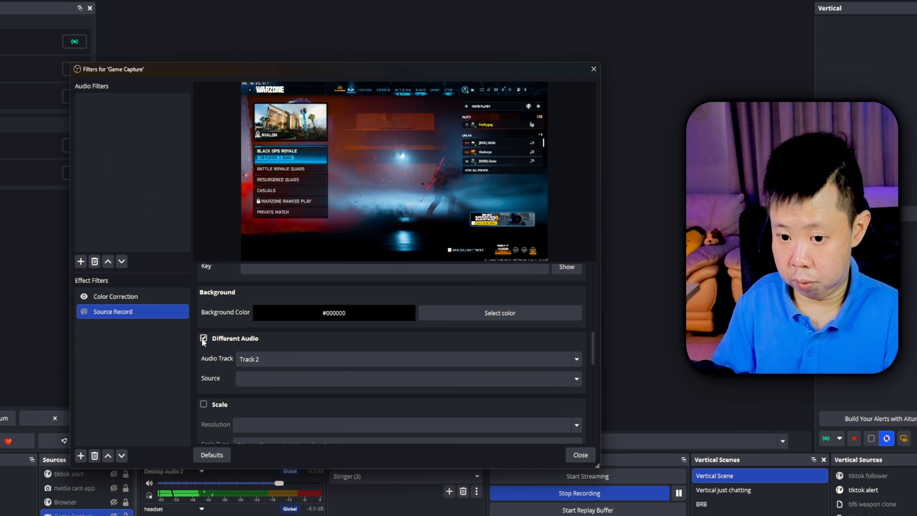
click(203, 338)
click(258, 359)
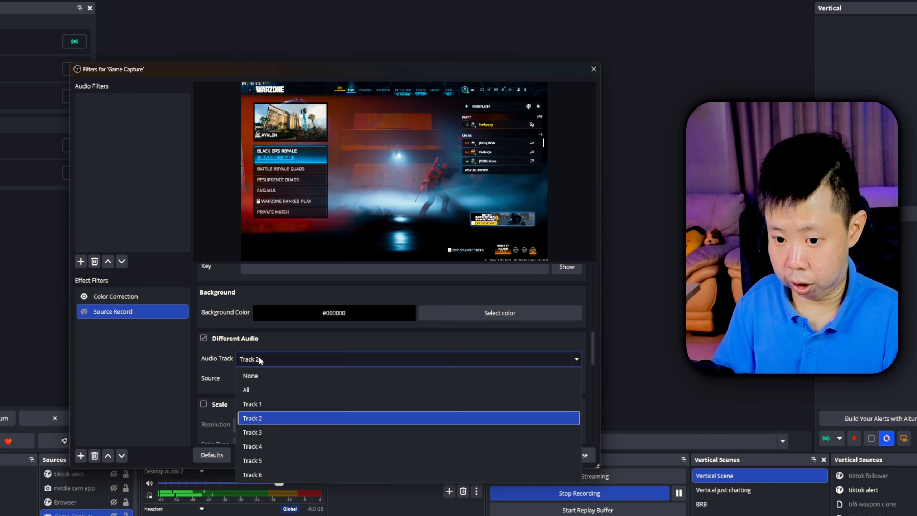
click(256, 432)
click(570, 379)
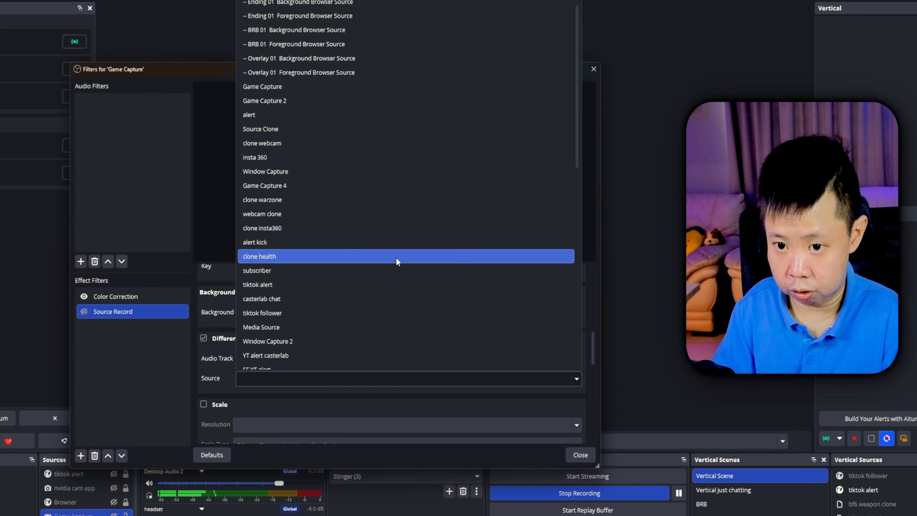
scroll(397, 261, down, 5)
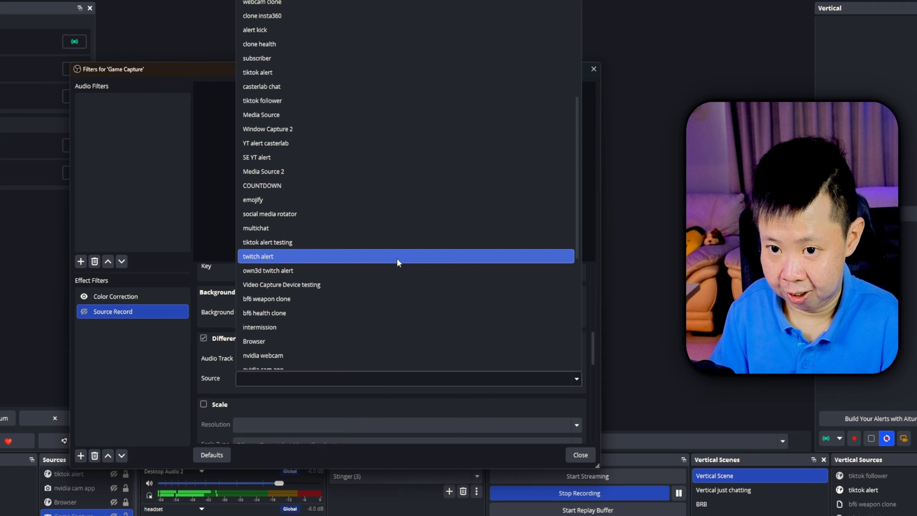
scroll(397, 261, down, 2)
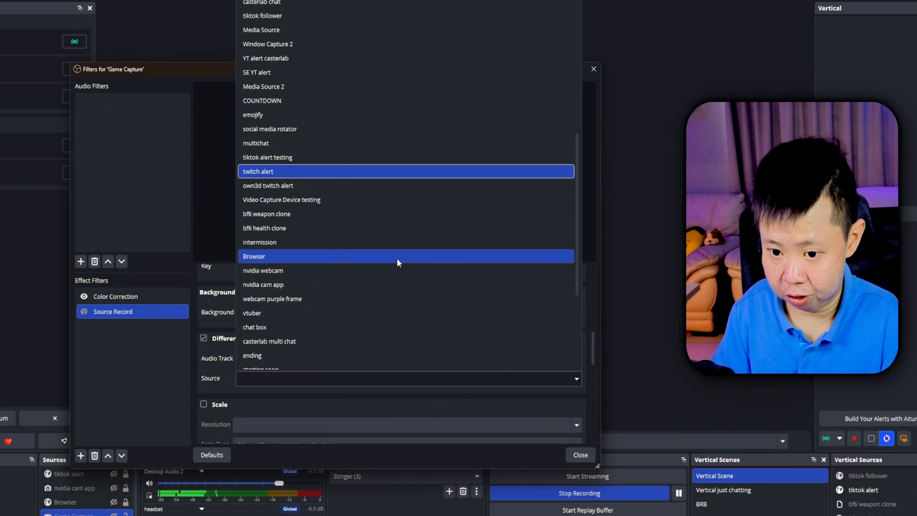
scroll(397, 260, down, 2)
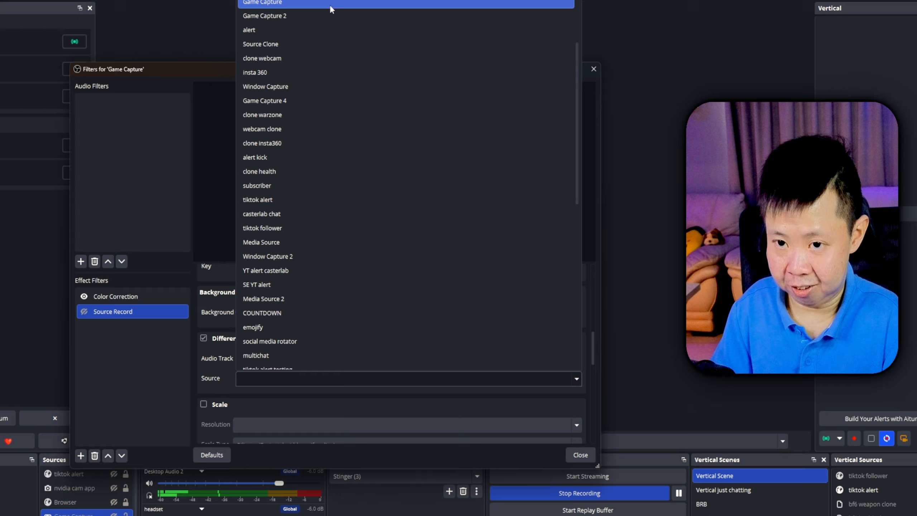
click(331, 9)
click(213, 389)
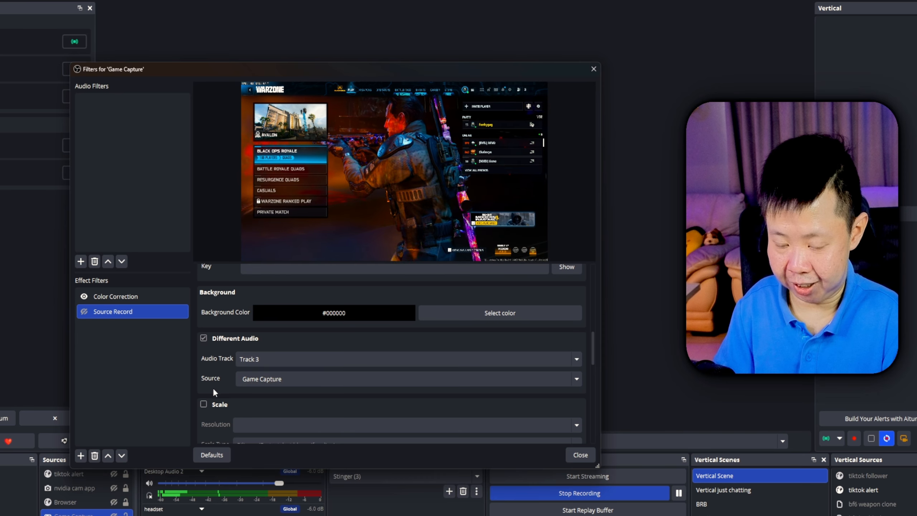
Step: Enable scaling for the Game Capture recording at 1920x1080 with the Lanczos (Sharpened scaling, 36 samples) scale type
scroll(209, 415, down, 2)
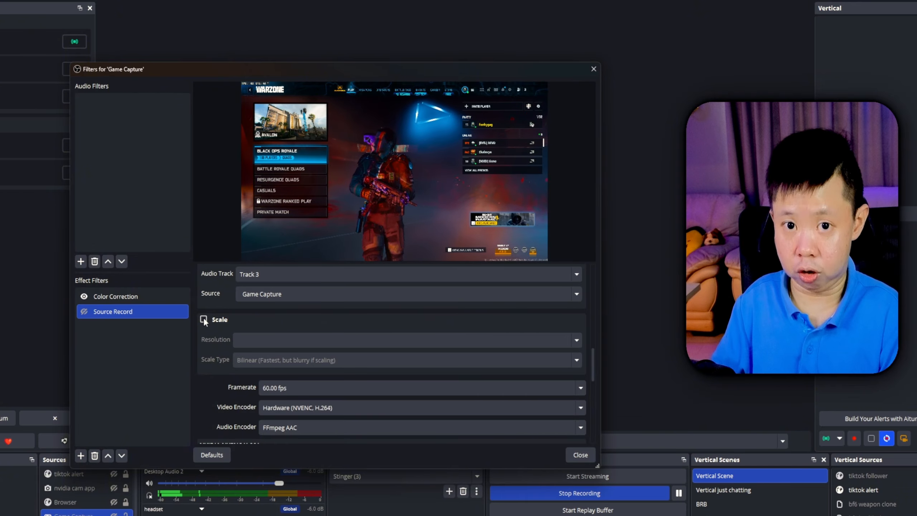
click(204, 319)
click(576, 341)
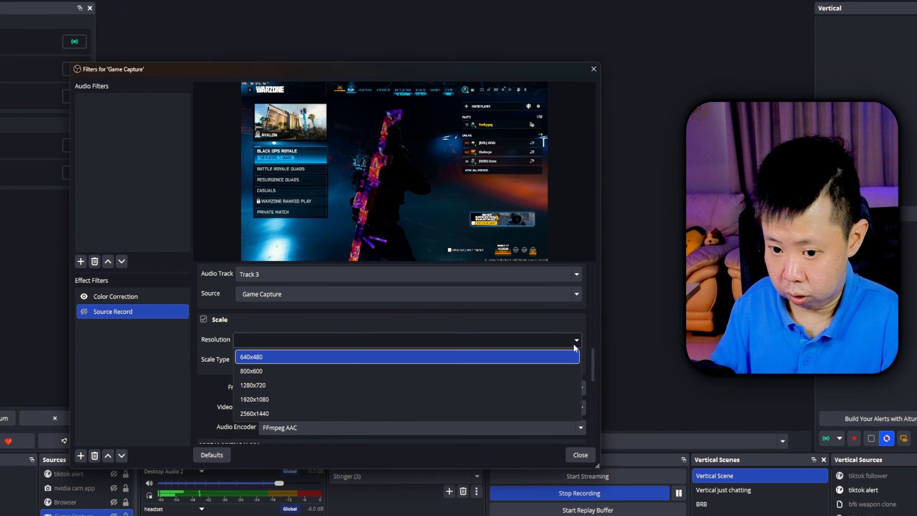
click(517, 399)
click(577, 359)
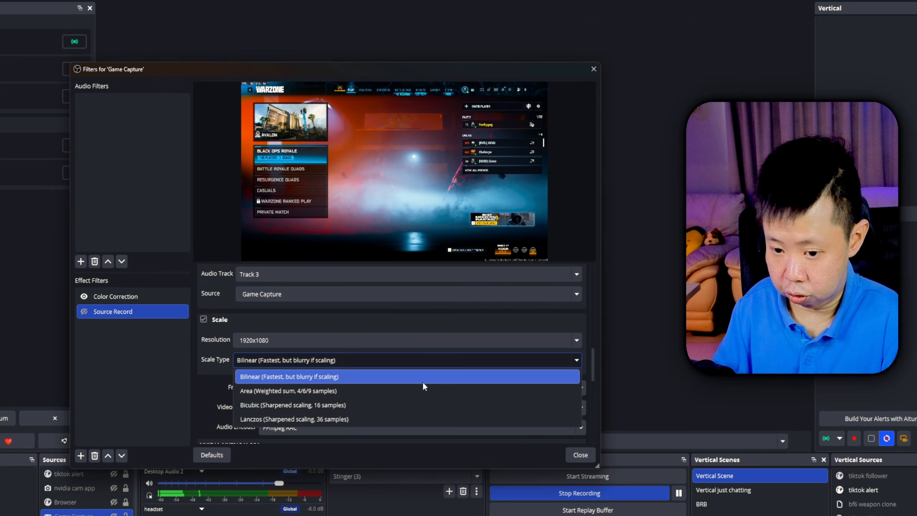
click(410, 420)
Step: Set the NVENC H.264 encoder's bitrate to 20000 Kbps and its keyframe interval to 2 s for the Game Capture recording
scroll(237, 377, down, 1)
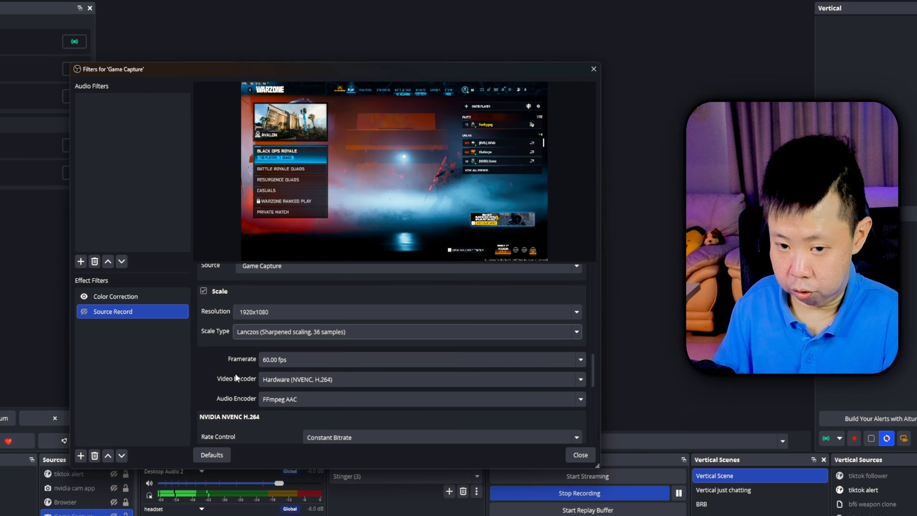
scroll(237, 377, down, 3)
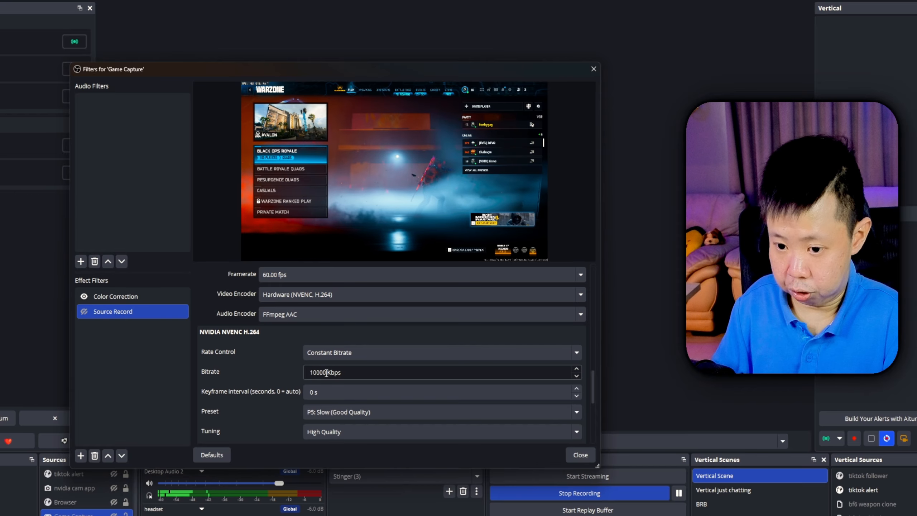
double_click(326, 373)
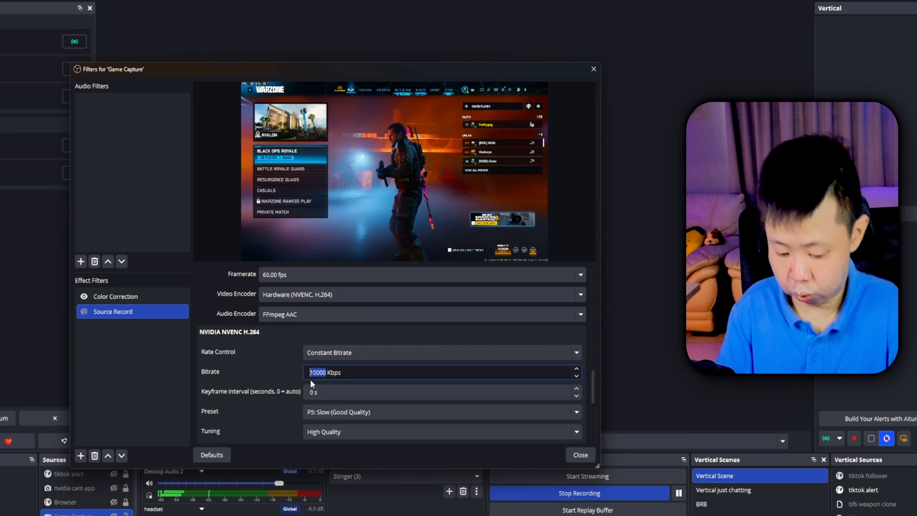
text(40000)
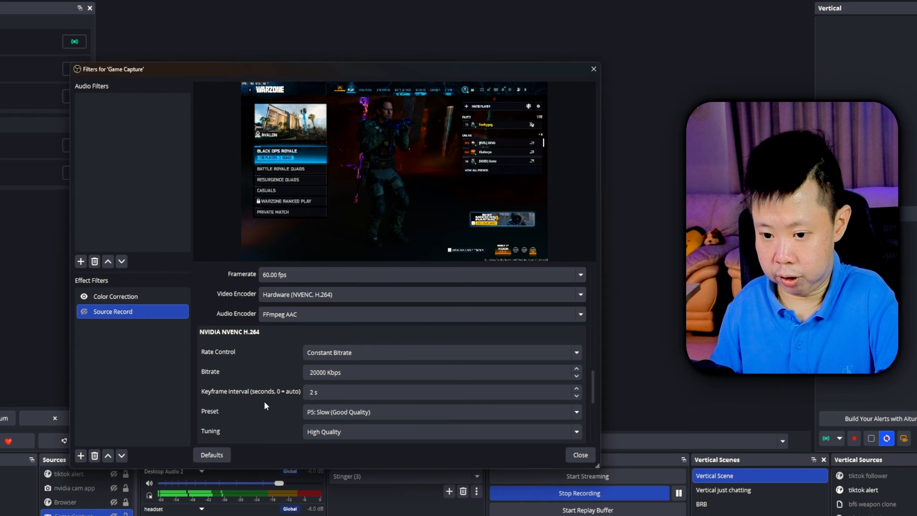
Step: Turn off Look-ahead in the encoder settings of the Game Capture's Source Record filter and close the filters window
scroll(266, 406, down, 4)
click(307, 375)
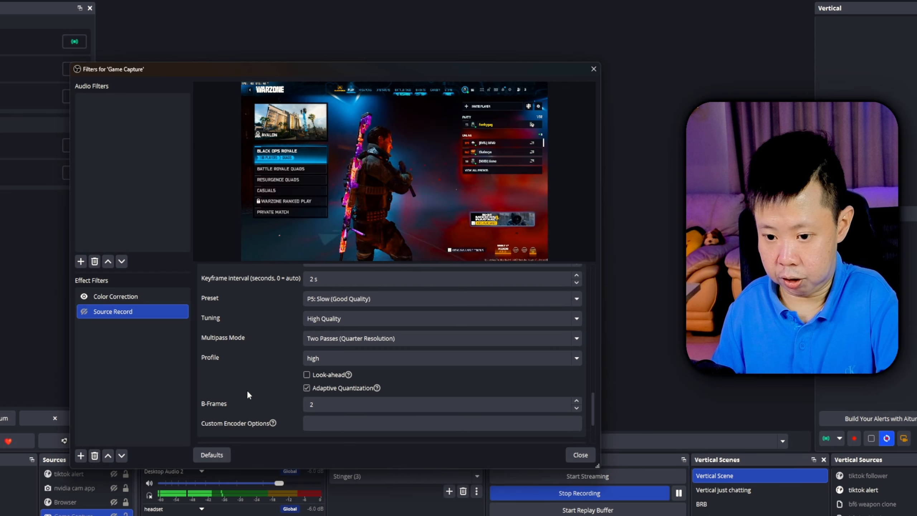
scroll(217, 393, down, 2)
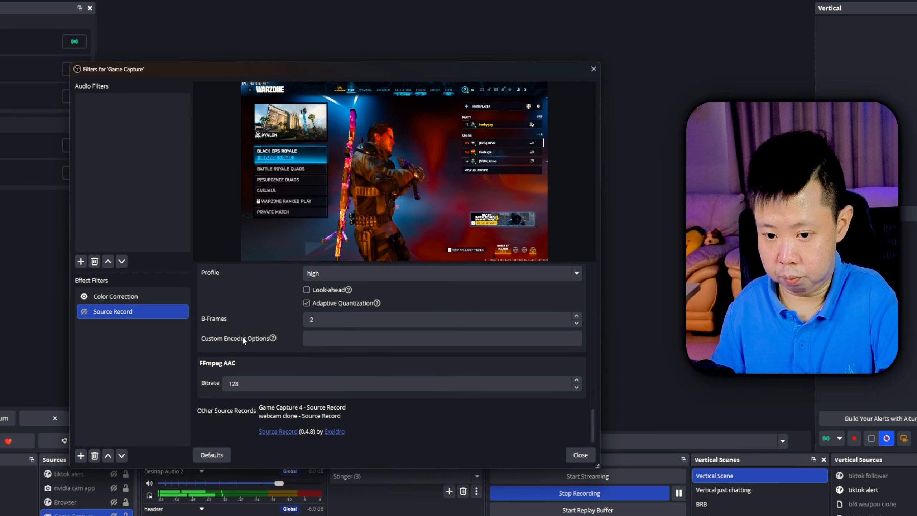
click(577, 457)
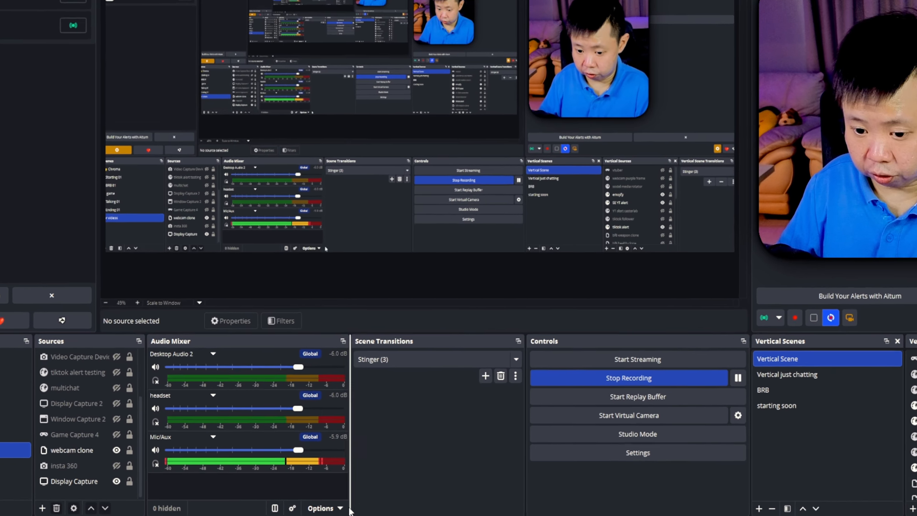
Step: Open the Advanced Audio Properties to check the track assignments of the audio sources
click(294, 511)
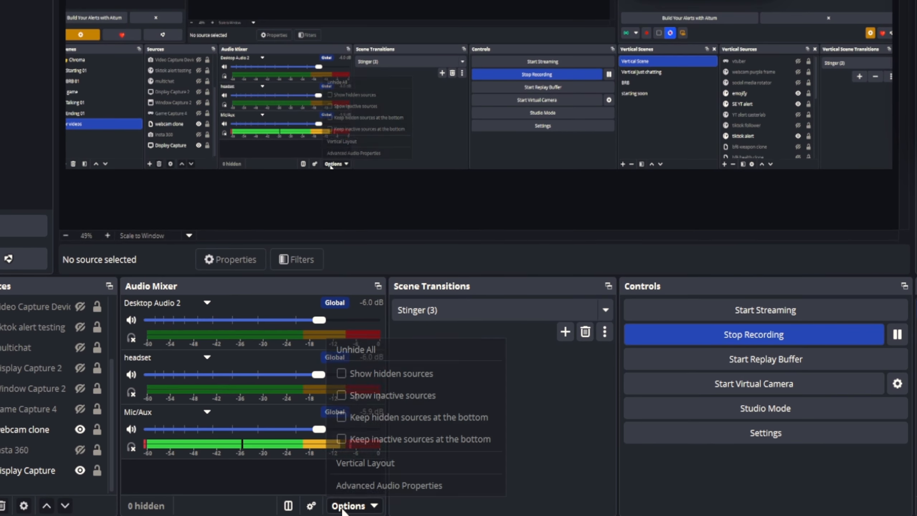
click(373, 484)
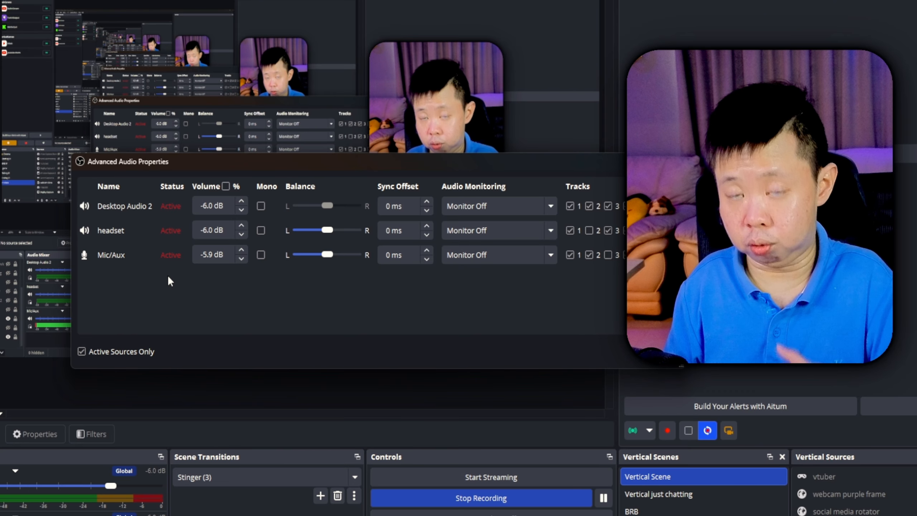